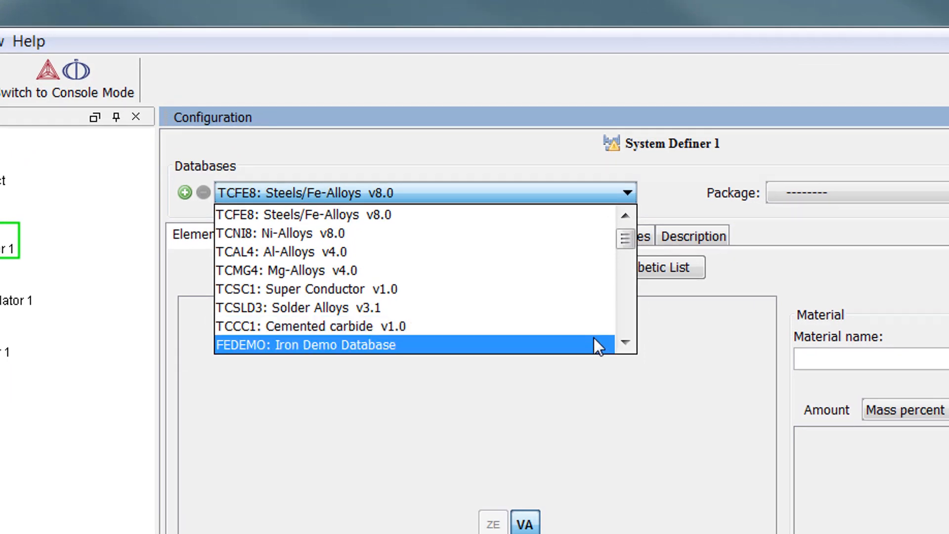
Select the FEDEMO: Iron Demo Database and the elements Fe, Cr and C for the system.
click(596, 346)
click(434, 226)
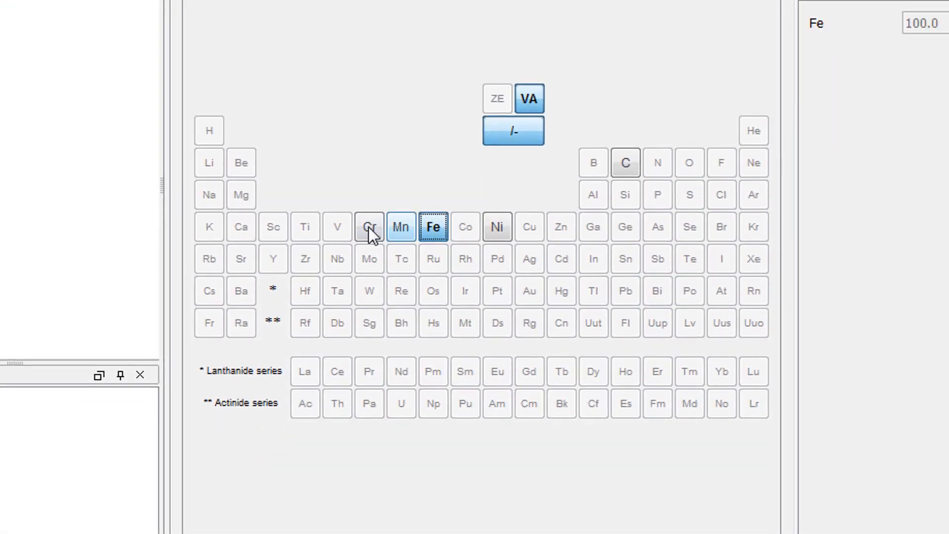
click(625, 168)
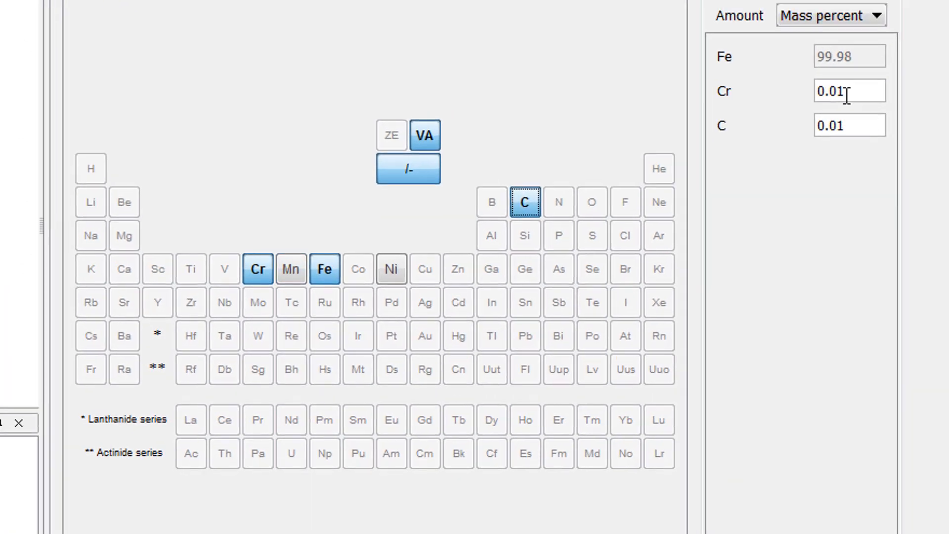
Set the alloy composition to 12 mass percent Cr and 2 mass percent C.
drag(932, 54, 922, 54)
drag(645, 165, 599, 183)
text(12)
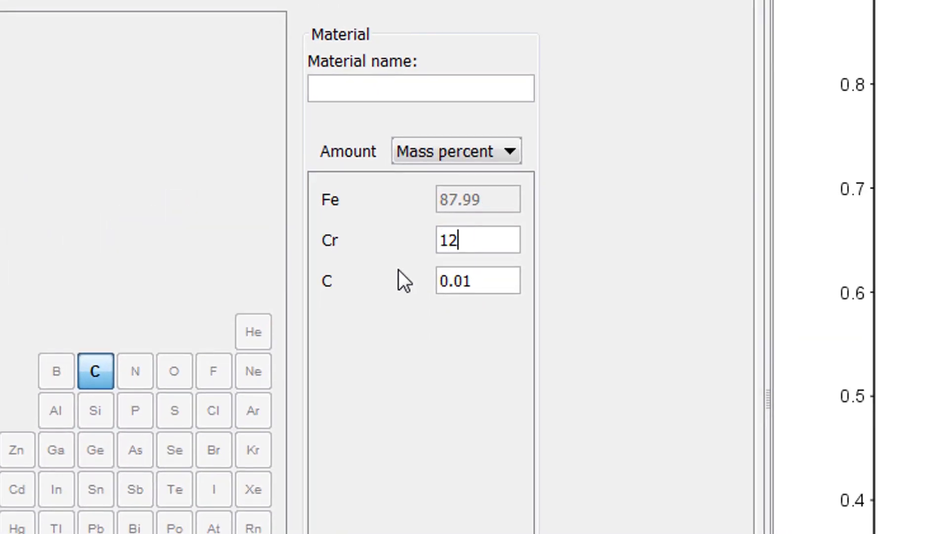
key(Tab)
key(Delete)
key(Delete)
key(Delete)
key(Delete)
text(2)
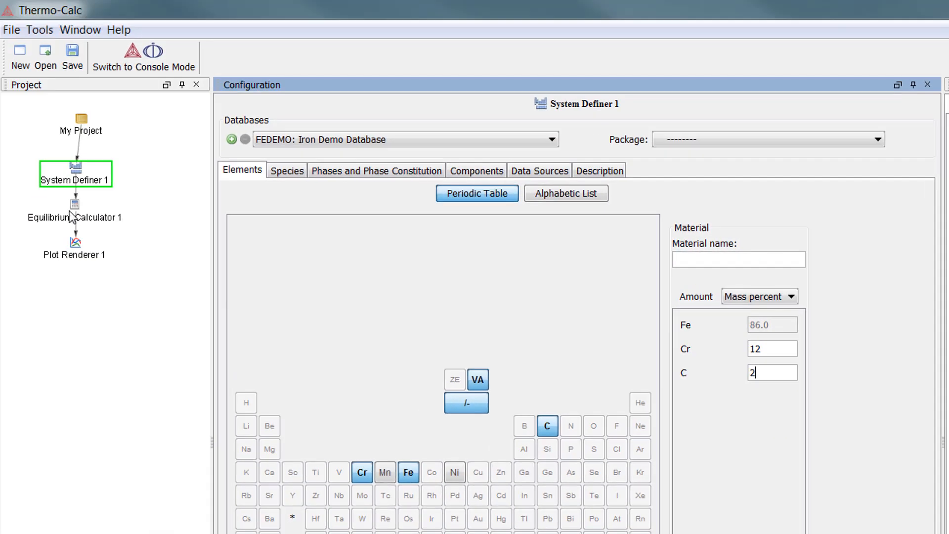
In Equilibrium Calculator 1, set the temperature axis range to 1500–1700 and the temperature condition to 1500 Kelvin.
click(75, 210)
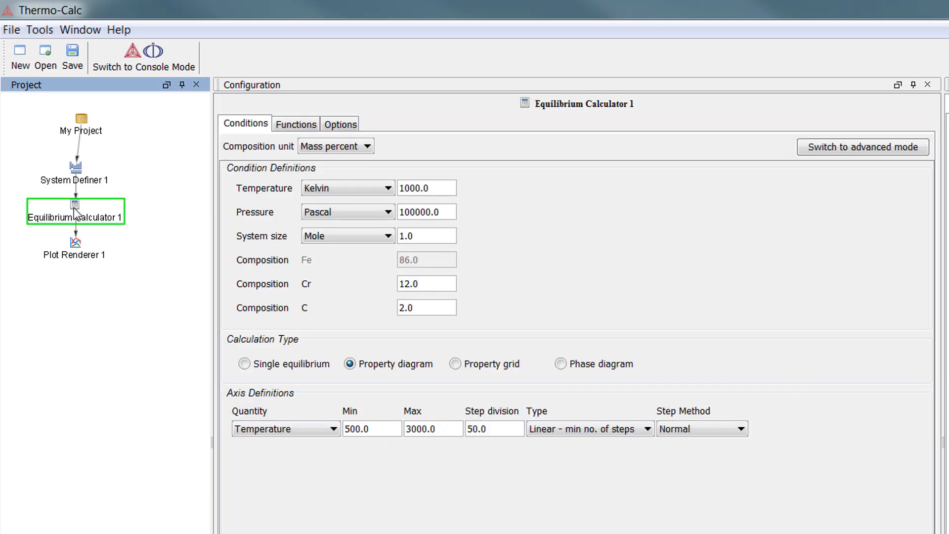
click(354, 428)
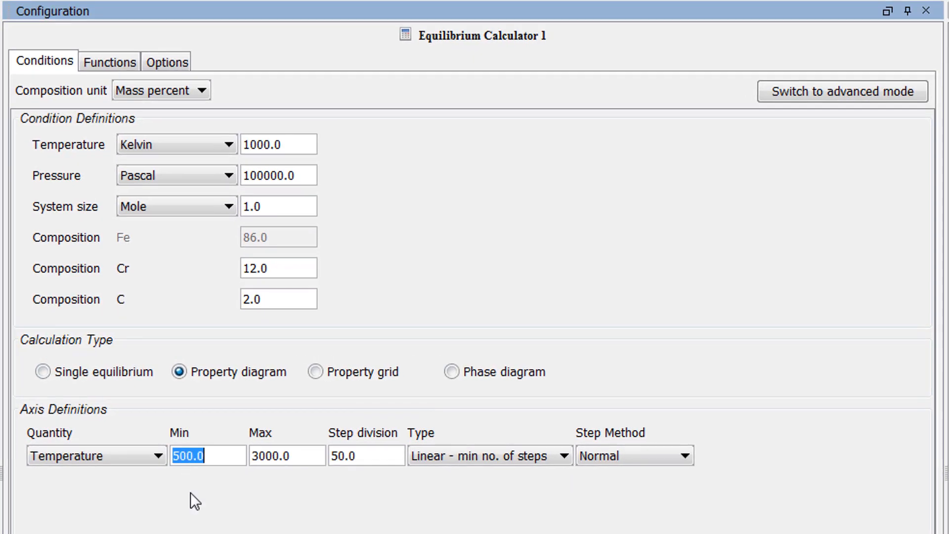
text(1500)
key(Tab)
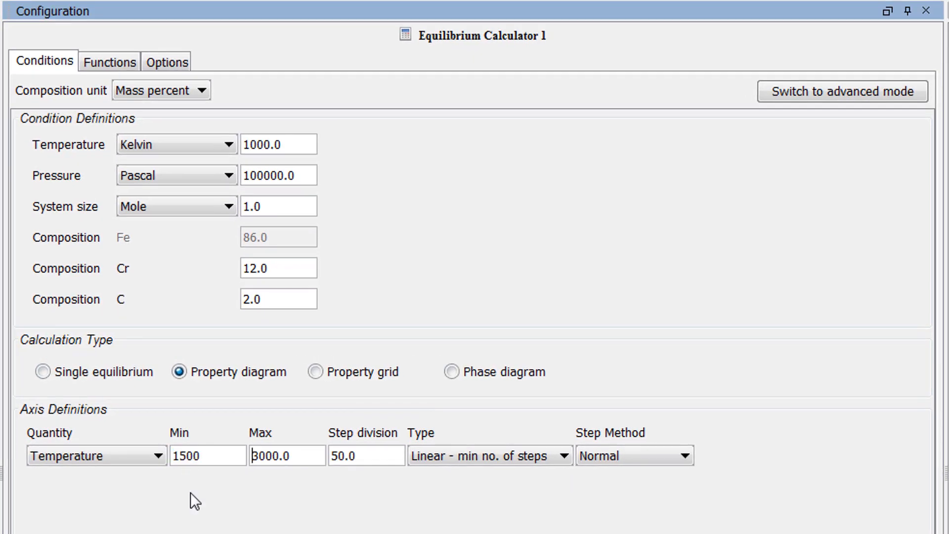
key(Delete)
key(Delete)
text(17)
click(256, 145)
key(BackSpace)
text(5)
Open the quantity and function definitions of Equilibrium Calculator 1.
click(130, 64)
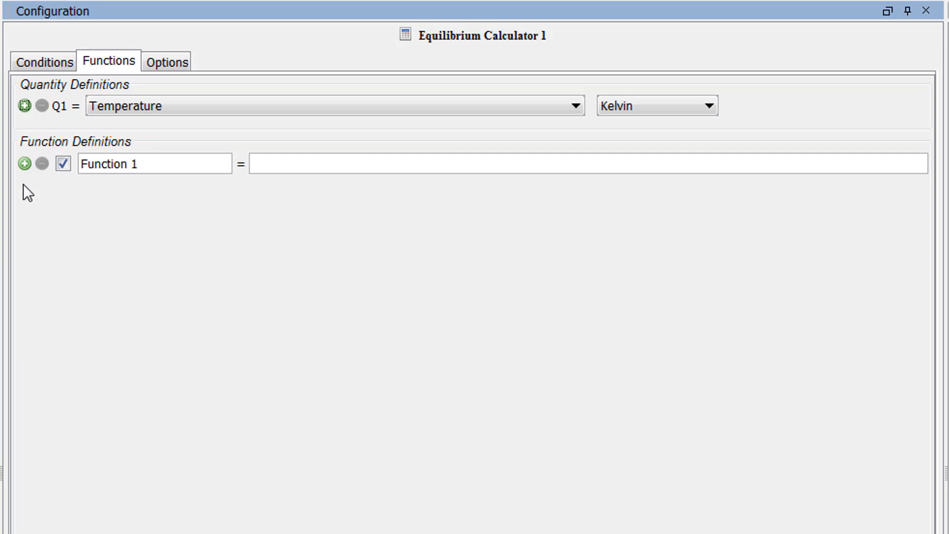
click(25, 106)
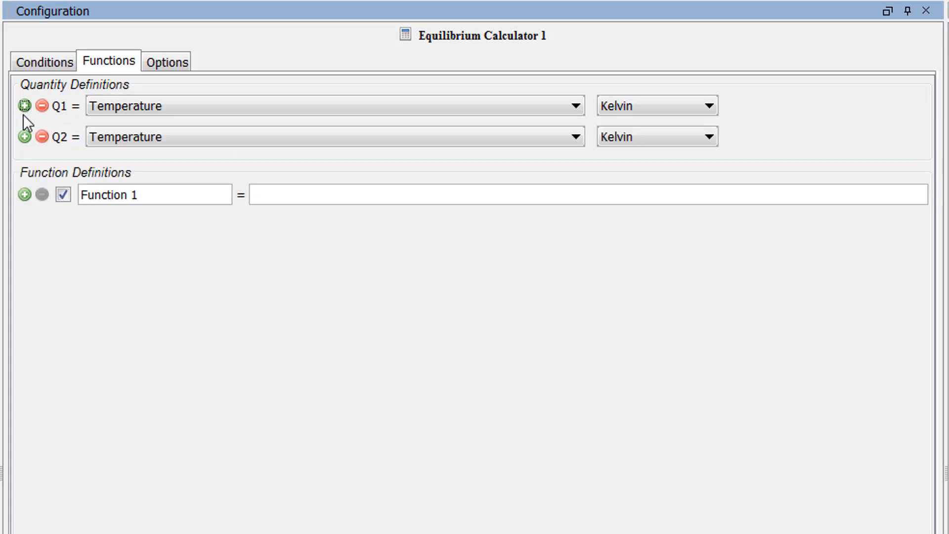
click(24, 136)
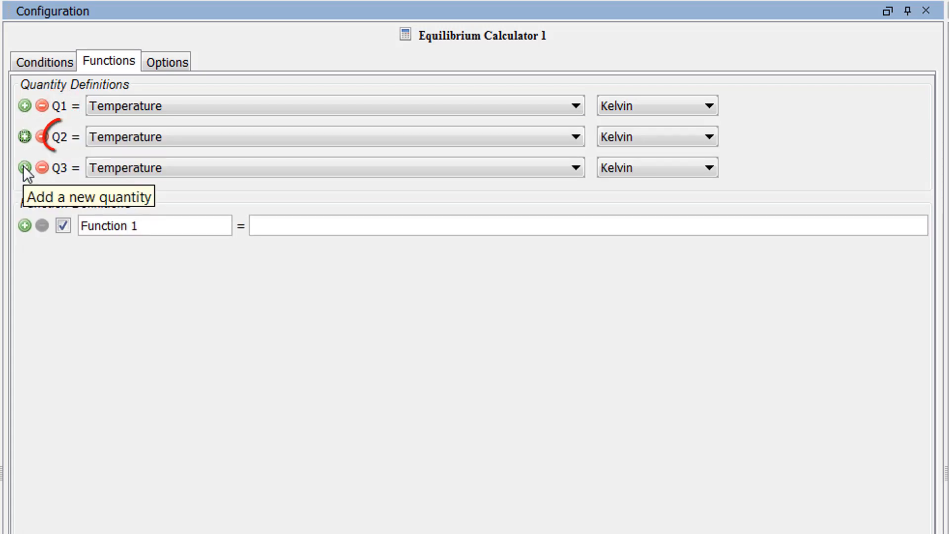
click(39, 166)
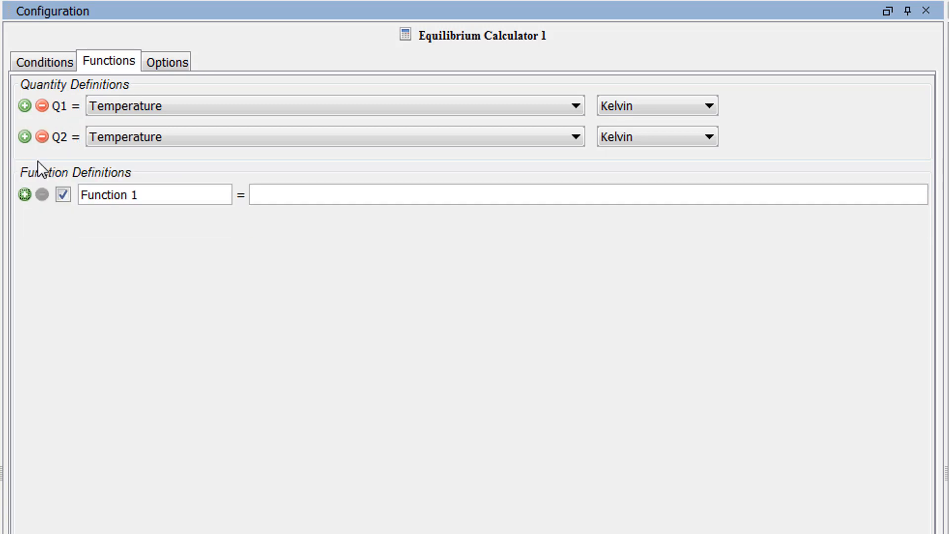
click(42, 137)
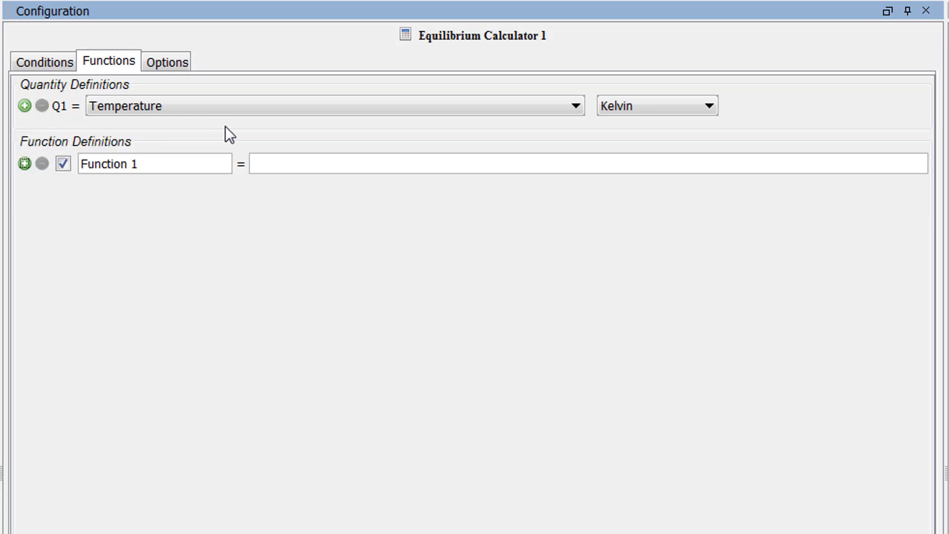
Define quantity Q1 as the amount of phase for LIQUID.
click(241, 109)
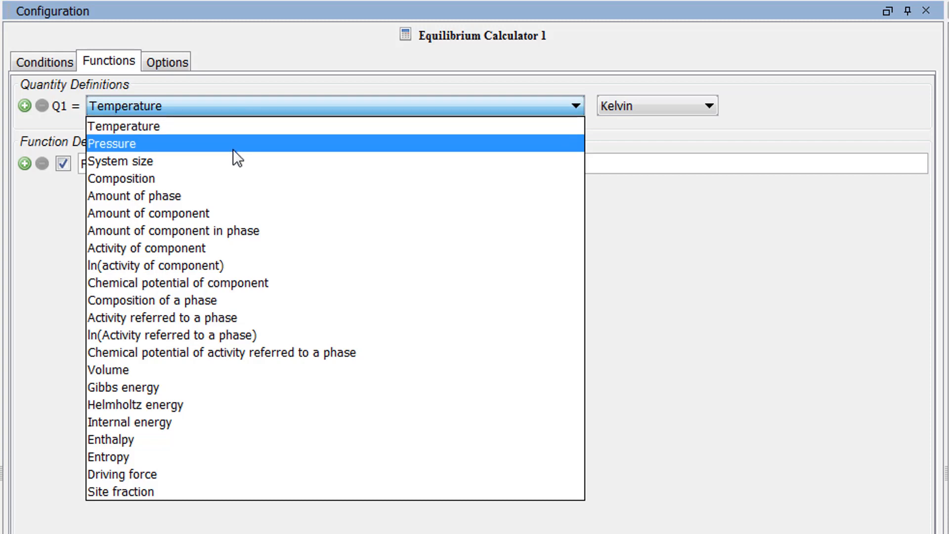
click(224, 194)
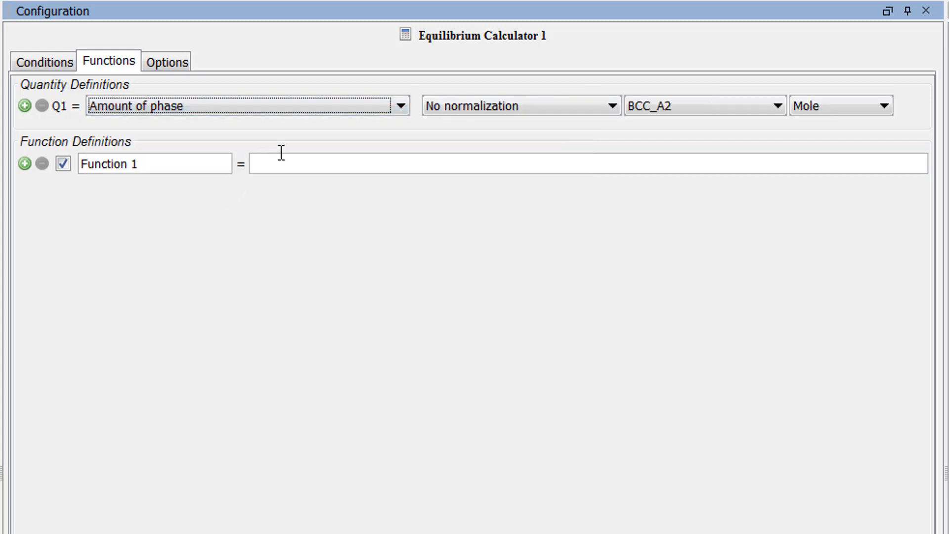
click(697, 113)
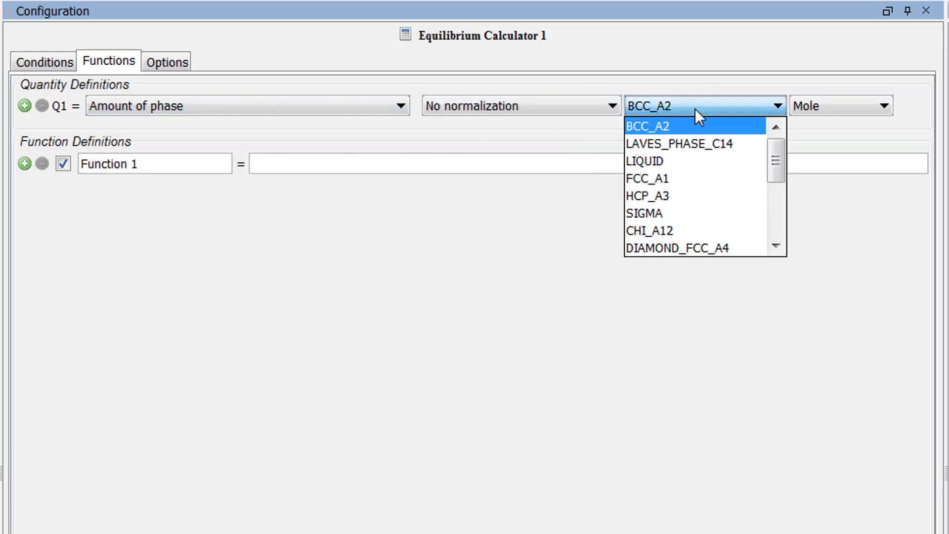
click(694, 162)
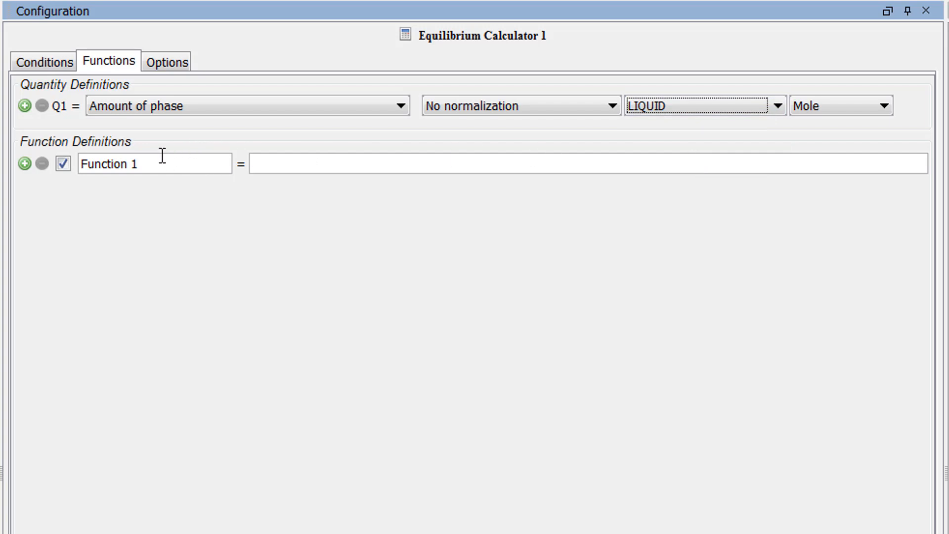
Name the first function "fraction solid" and define it as 1-Q1.
drag(162, 156, 82, 157)
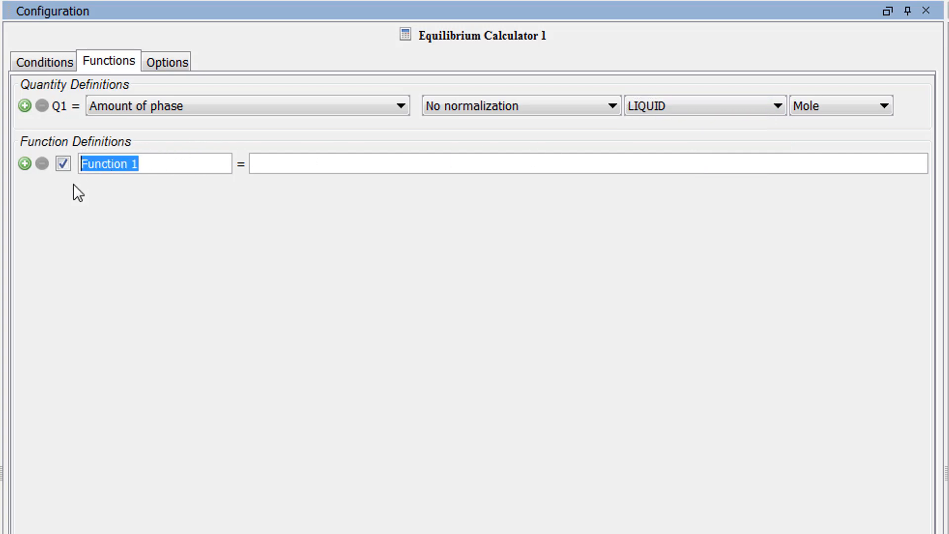
text(fraction so)
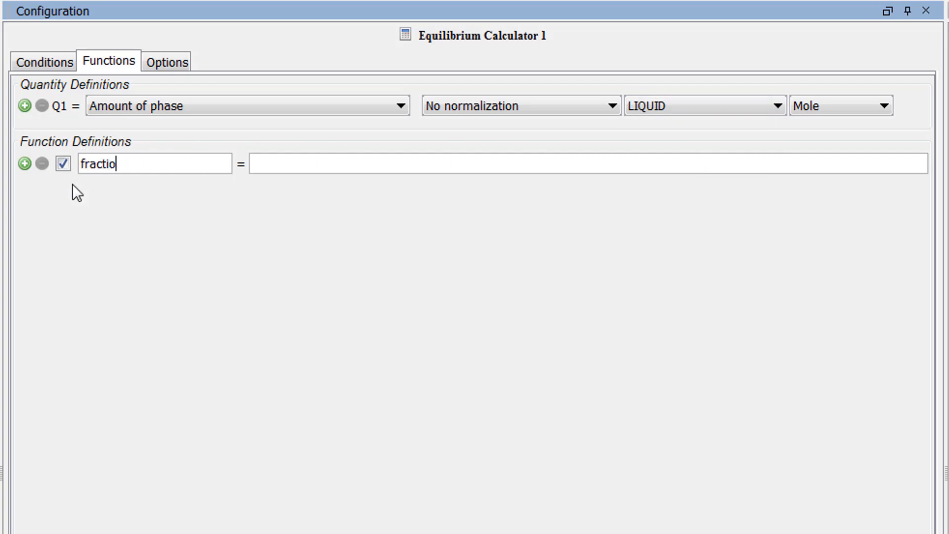
text(lid)
key(Tab)
text(1-Q1)
Look up Thermodynamic Variables and Units in the Console Mode Command Reference of the online help.
click(33, 65)
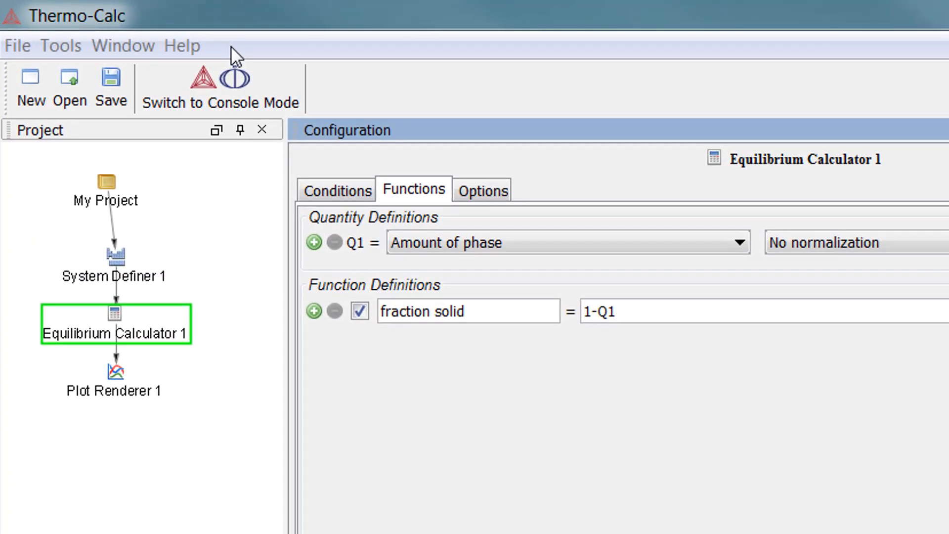
click(196, 45)
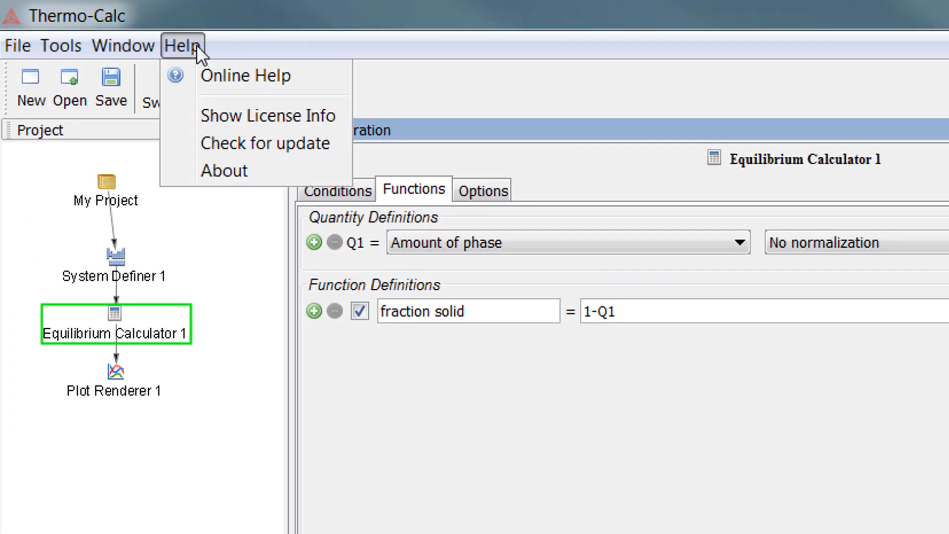
click(317, 73)
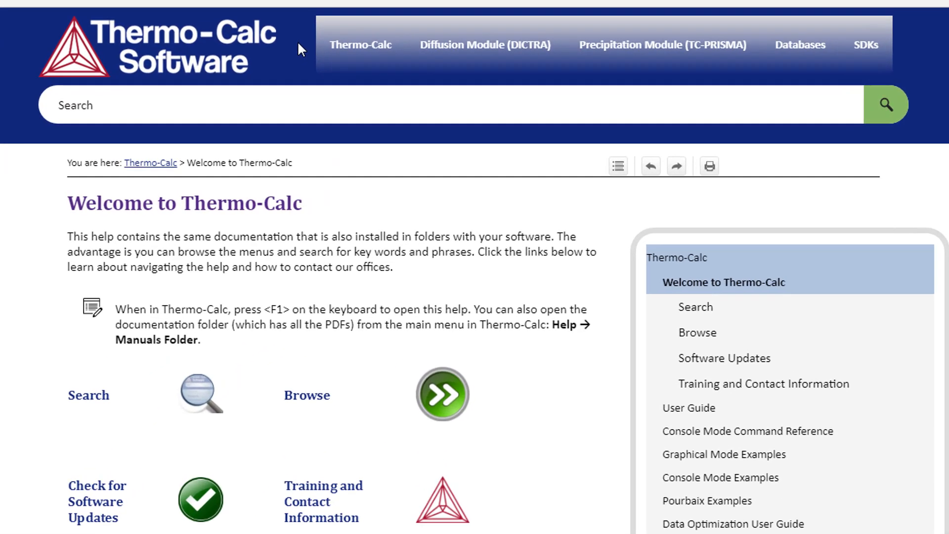
mouse_move(366, 47)
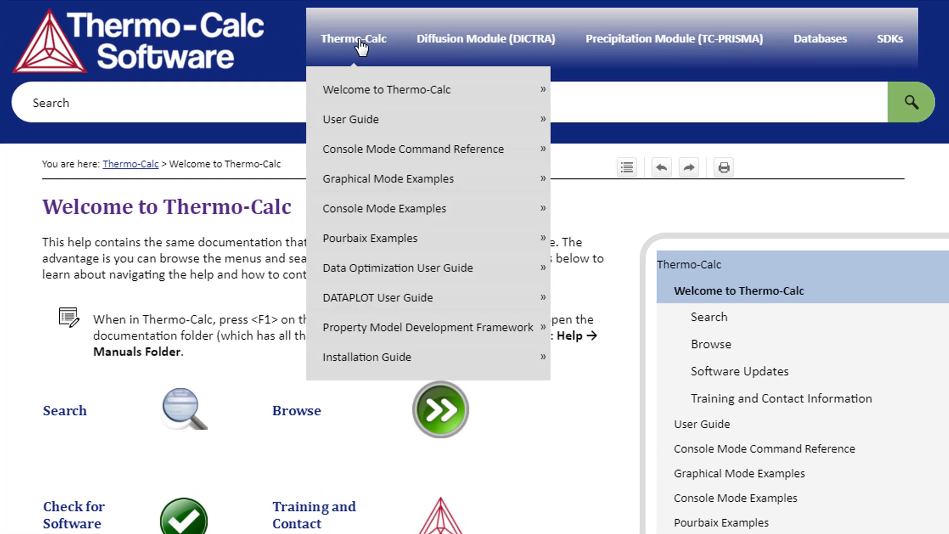
mouse_move(403, 153)
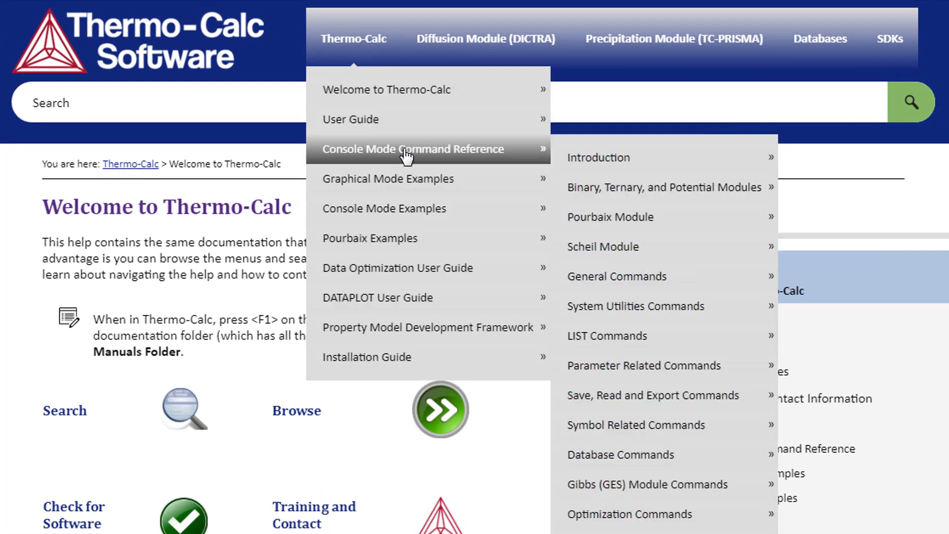
click(499, 155)
scroll(598, 419, down, 10)
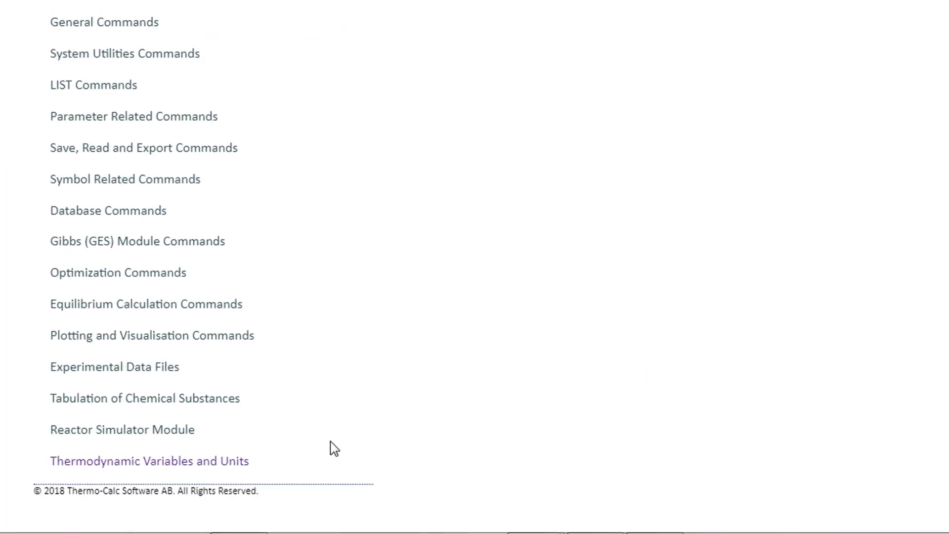
click(245, 461)
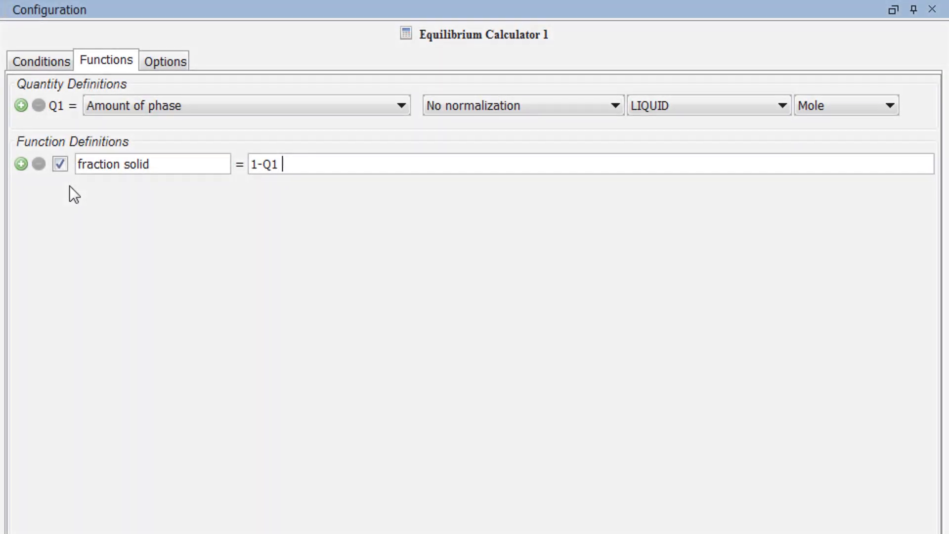
Add a second function named "f_solid" and define it as 1-NP(LIQUID).
click(21, 163)
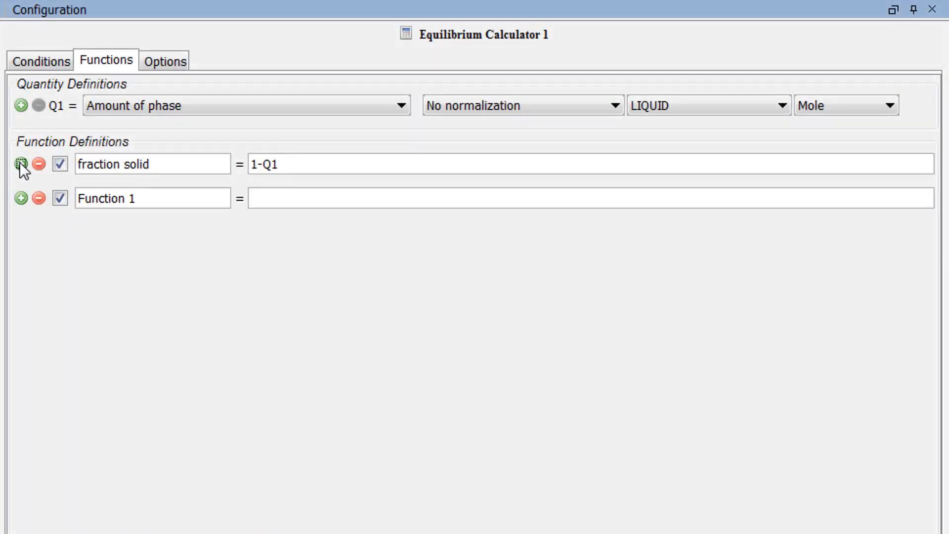
drag(134, 198, 77, 199)
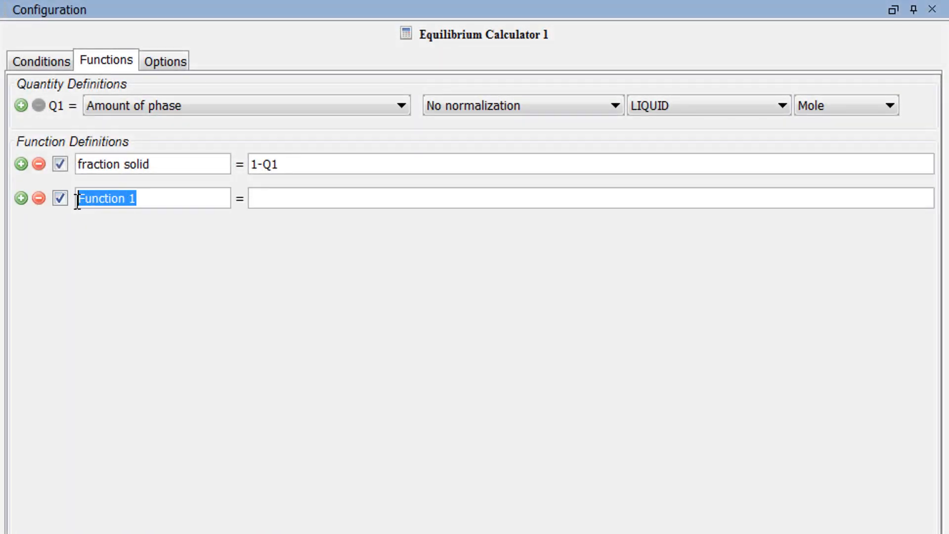
text(f_)
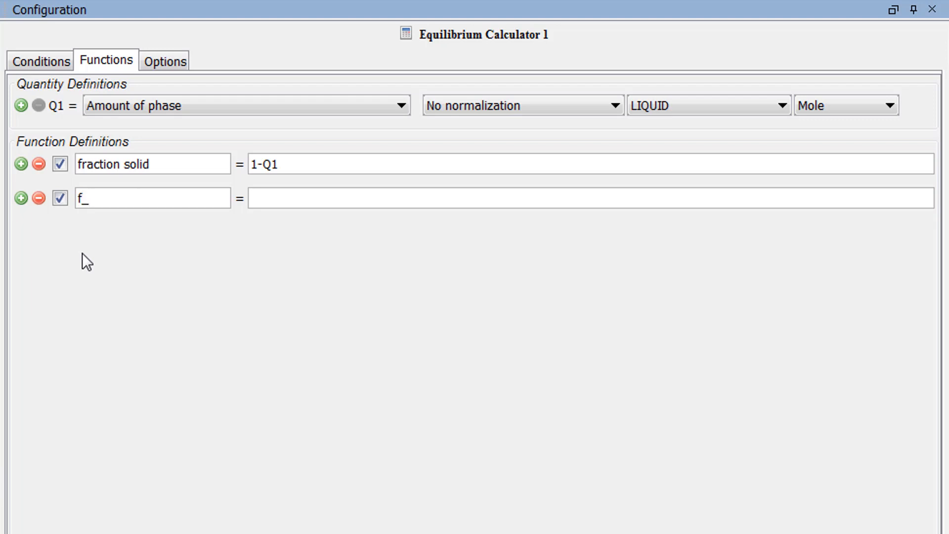
text(solid)
key(Tab)
text(1-NP(LIQUID))
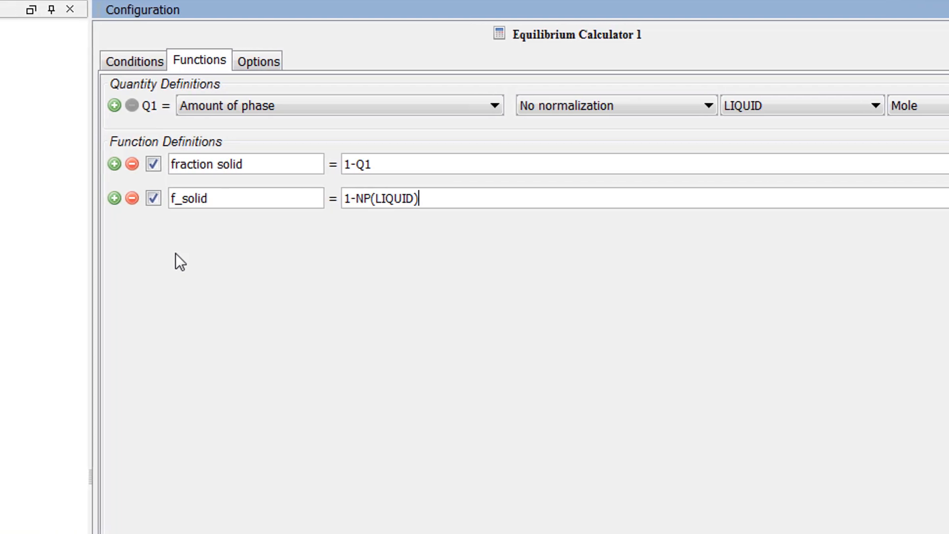
Set the Y axis of Plot Renderer 1 to the "fraction solid" function and plot the diagram.
click(110, 216)
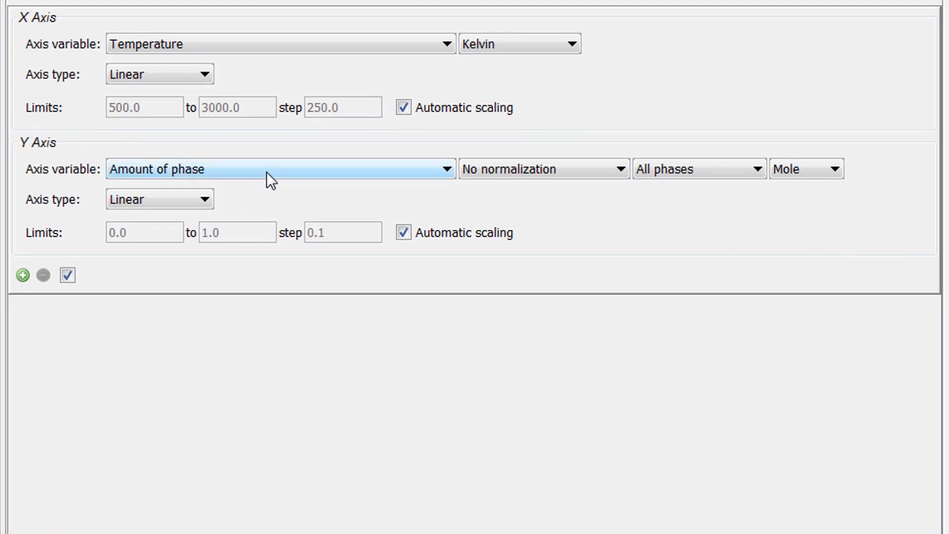
click(266, 171)
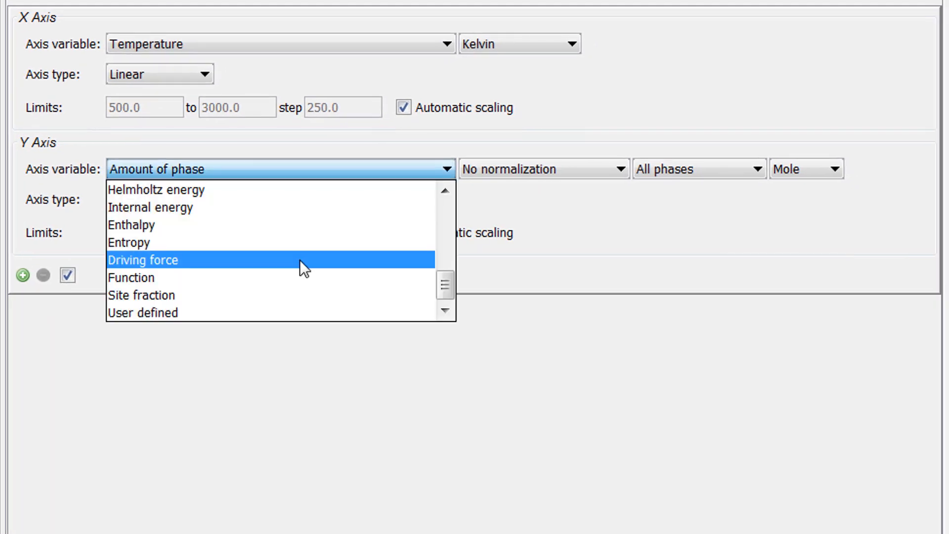
click(301, 275)
click(545, 168)
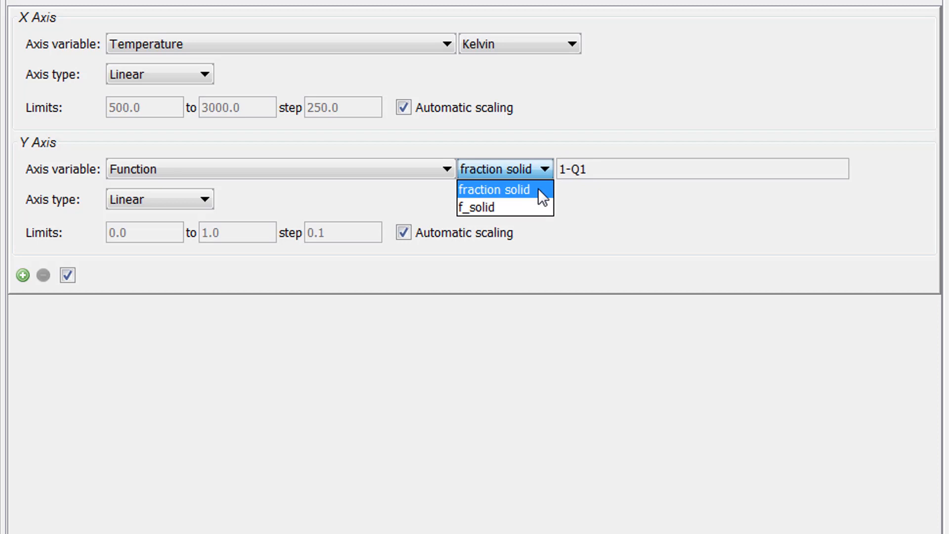
click(538, 189)
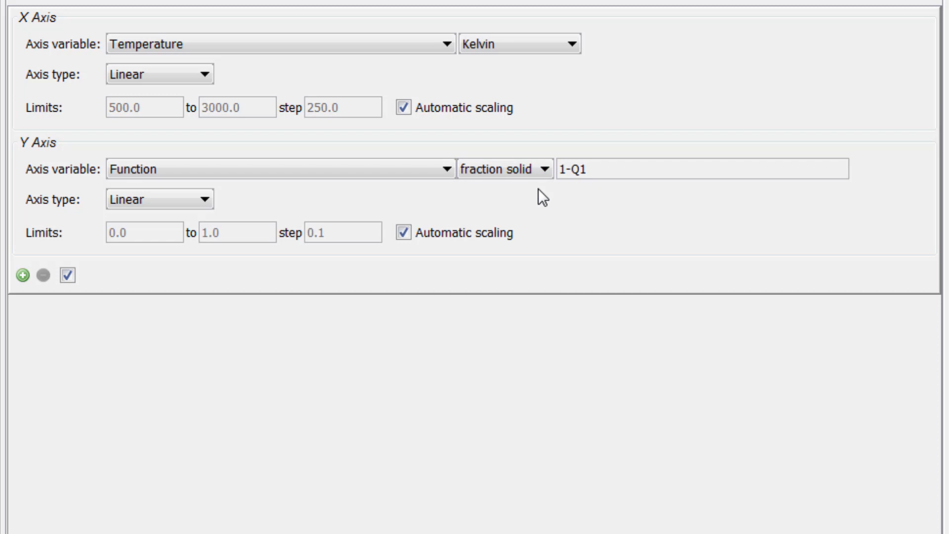
click(406, 233)
scroll(488, 259, down, 5)
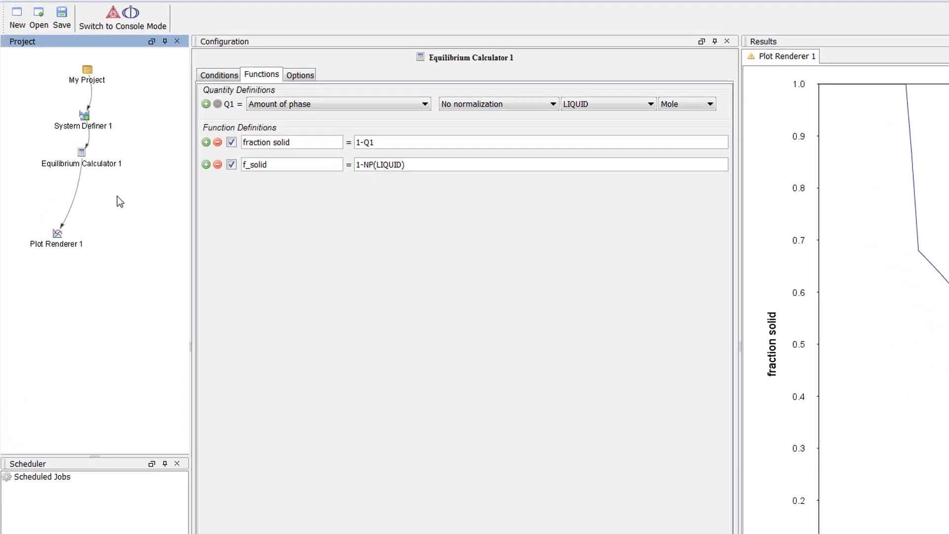
Add a second Plot Renderer as a successor of Equilibrium Calculator 1.
right_click(100, 165)
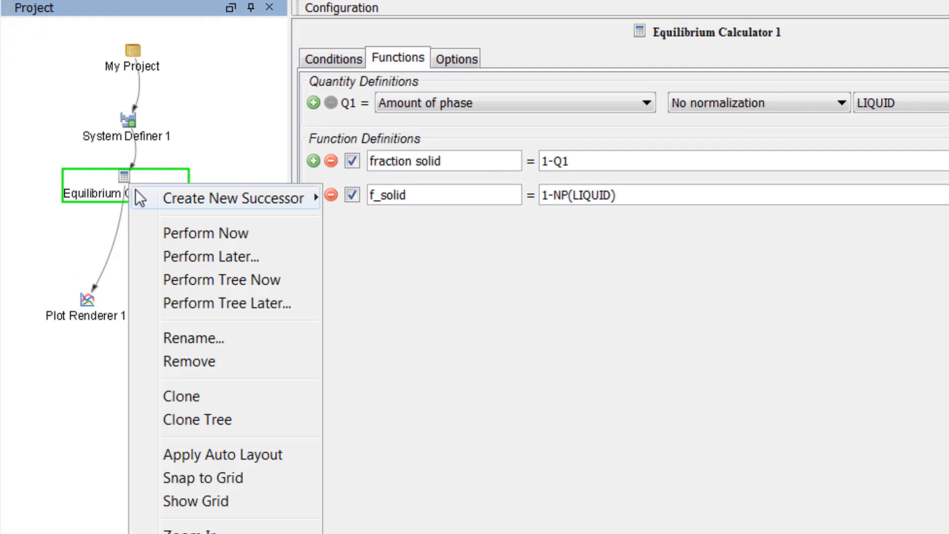
mouse_move(176, 196)
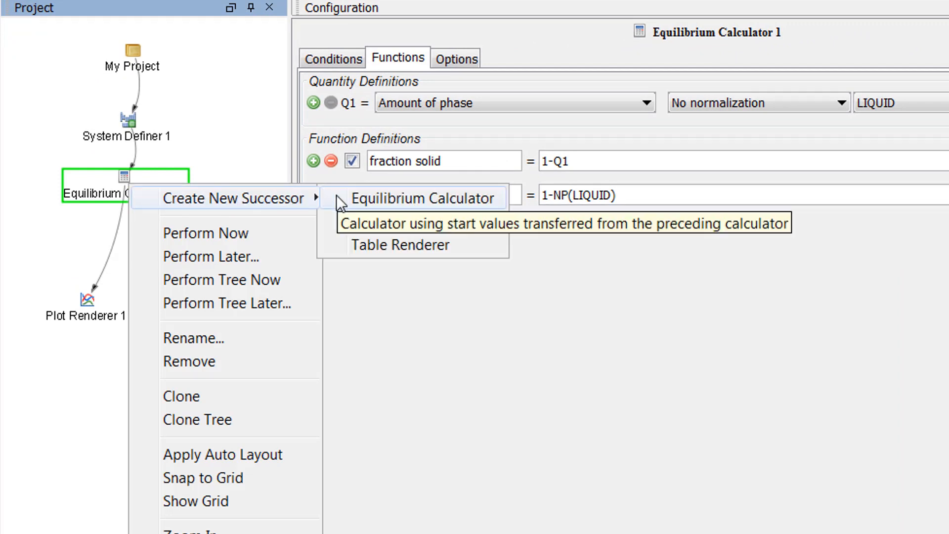
click(334, 218)
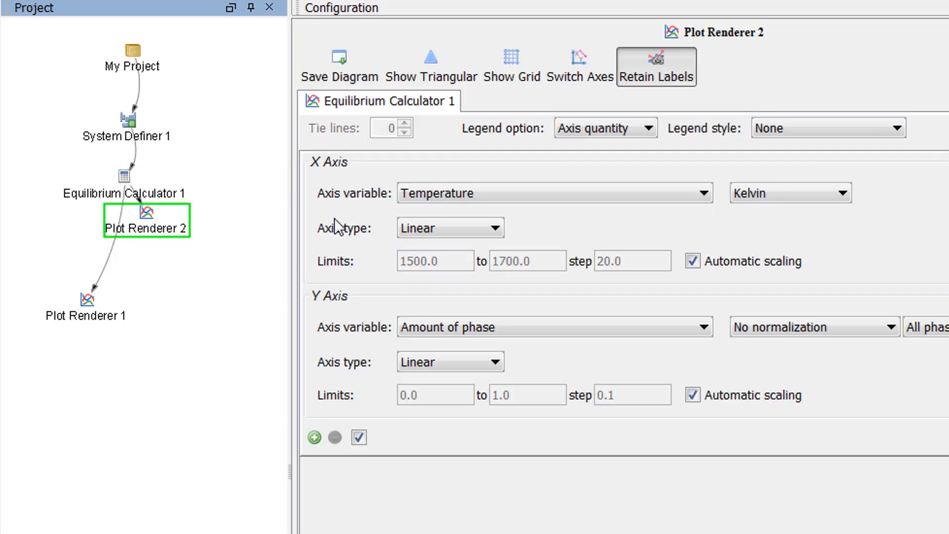
Set the Y axis variable of Plot Renderer 2 to the "f_solid" function.
click(483, 324)
key(f)
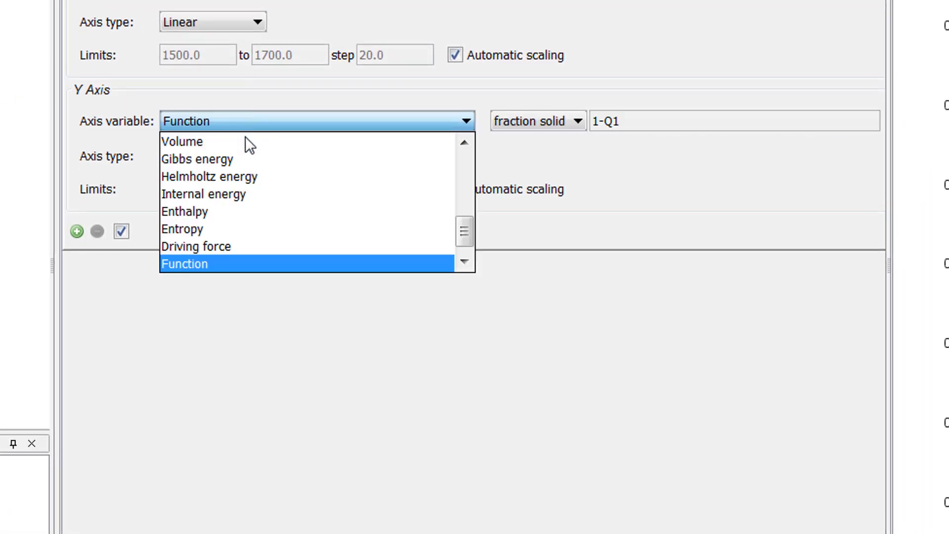
click(234, 262)
click(560, 122)
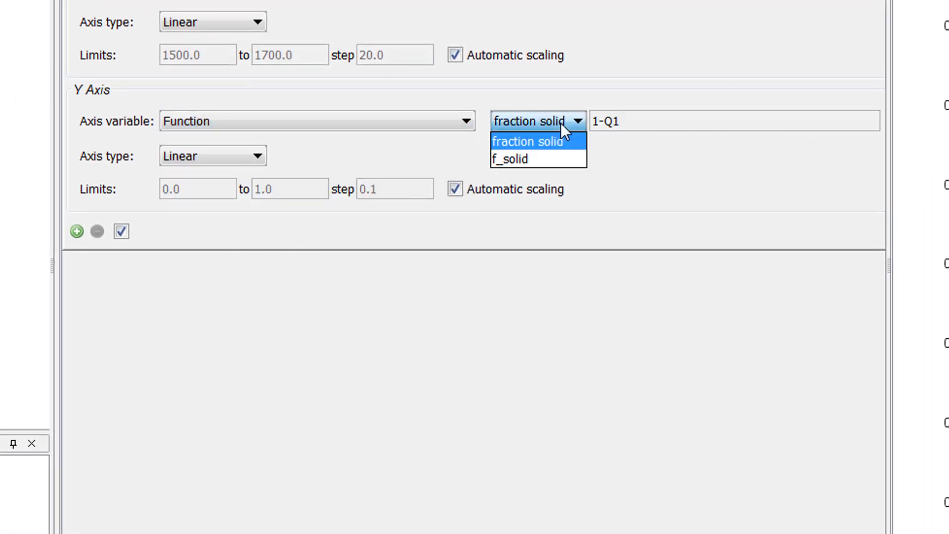
click(558, 160)
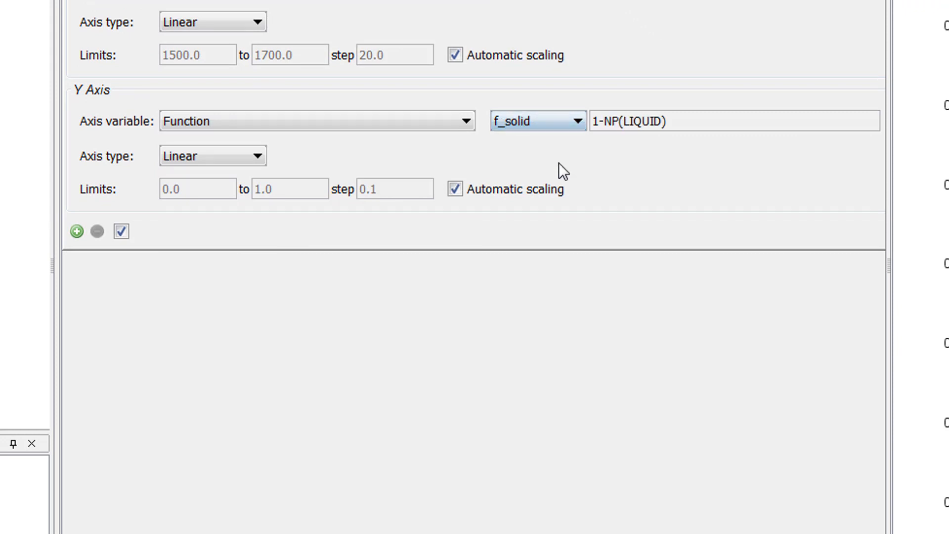
Turn off automatic scaling for the Y axis and plot the diagram, comparing it with the Plot Renderer 1 result.
click(454, 188)
scroll(509, 346, down, 5)
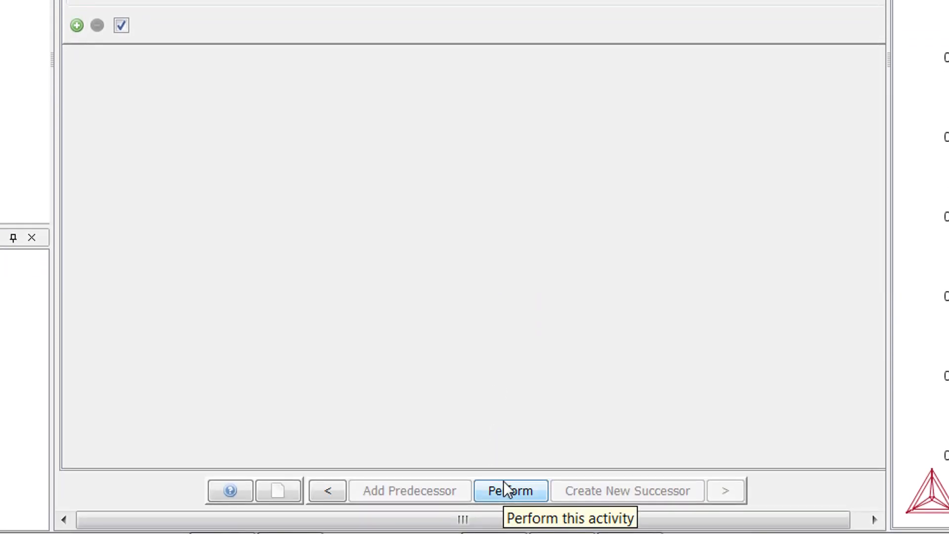
click(503, 482)
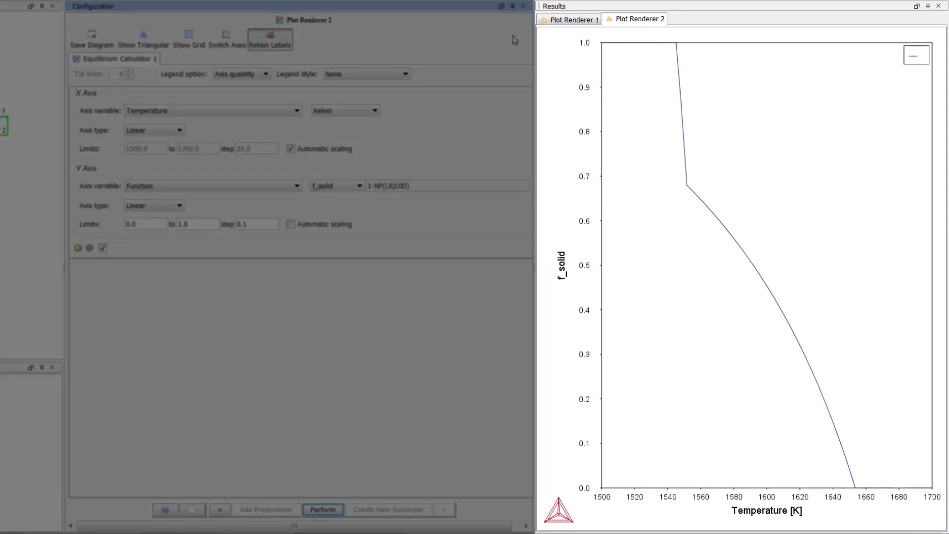
click(570, 19)
click(636, 20)
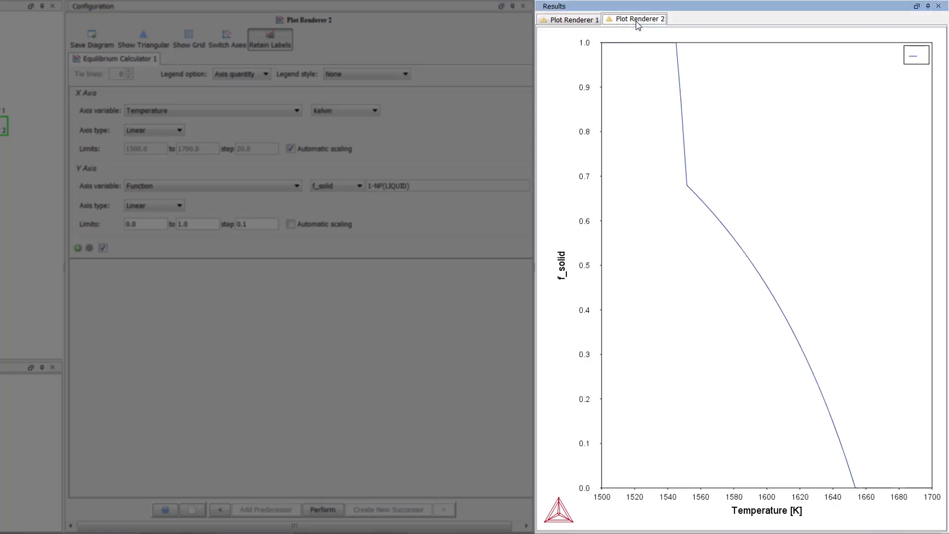